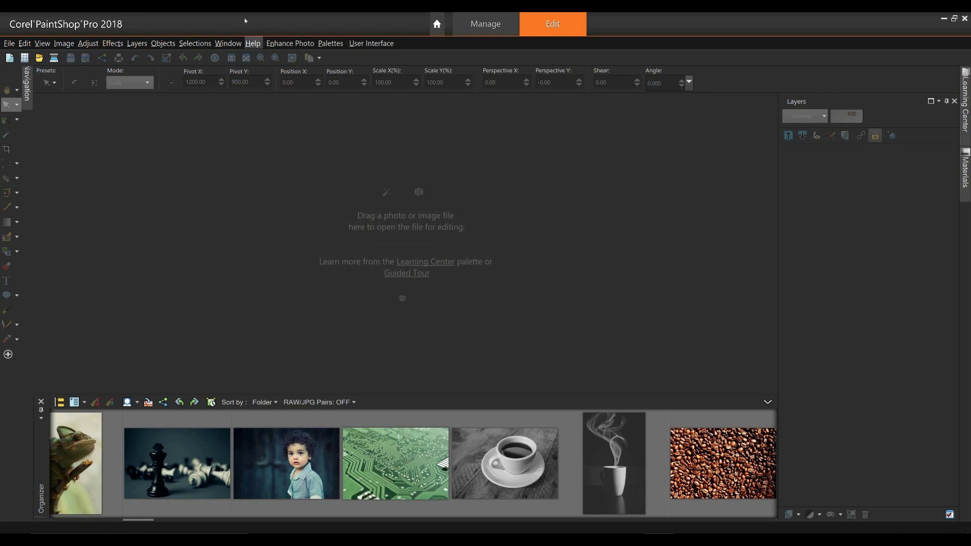
Step: Check the palette menu without changes, then show the folder Navigation pane in the Organizer
right_click(346, 57)
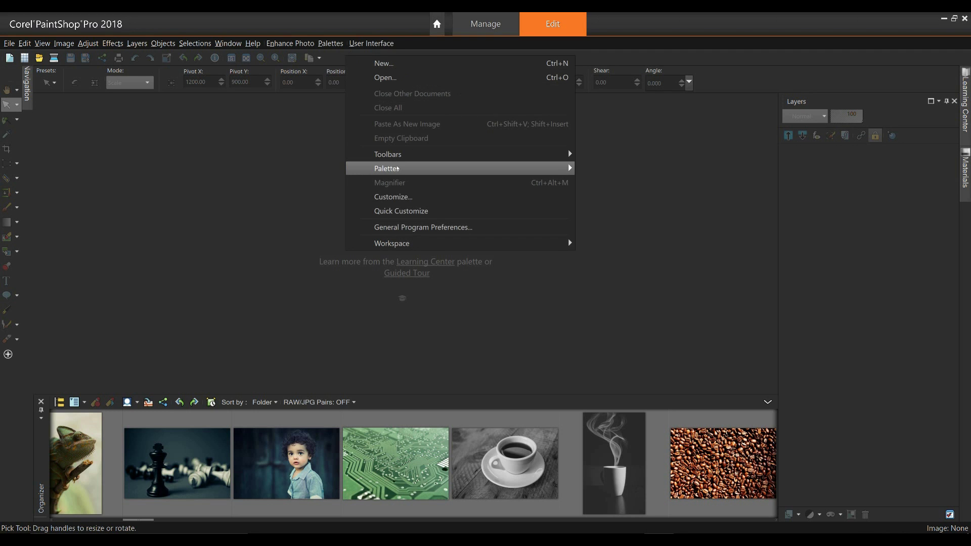
mouse_move(556, 169)
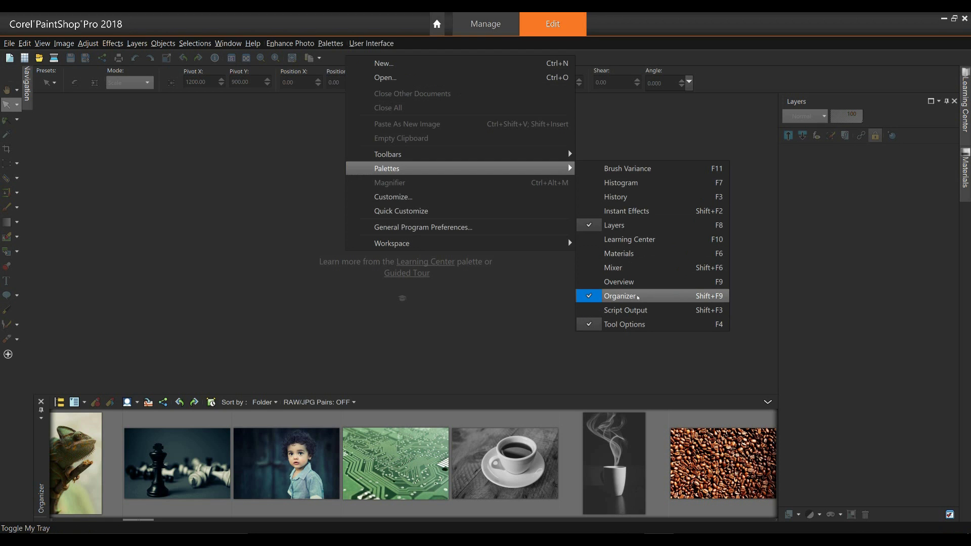
left_click(485, 332)
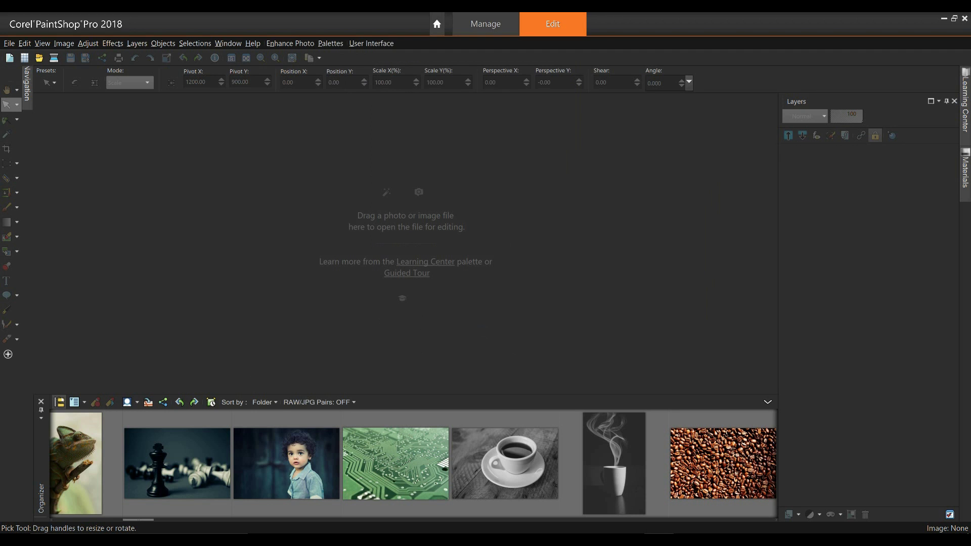
left_click(59, 402)
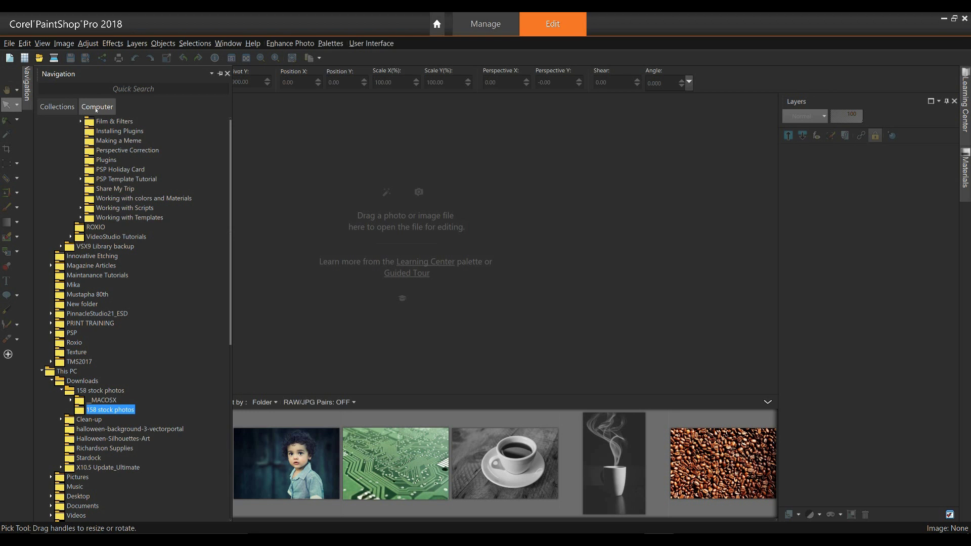
Step: Browse the Computer folders and open the 2017 Holiday Card folder to reach the teal greeting card template
left_click(96, 107)
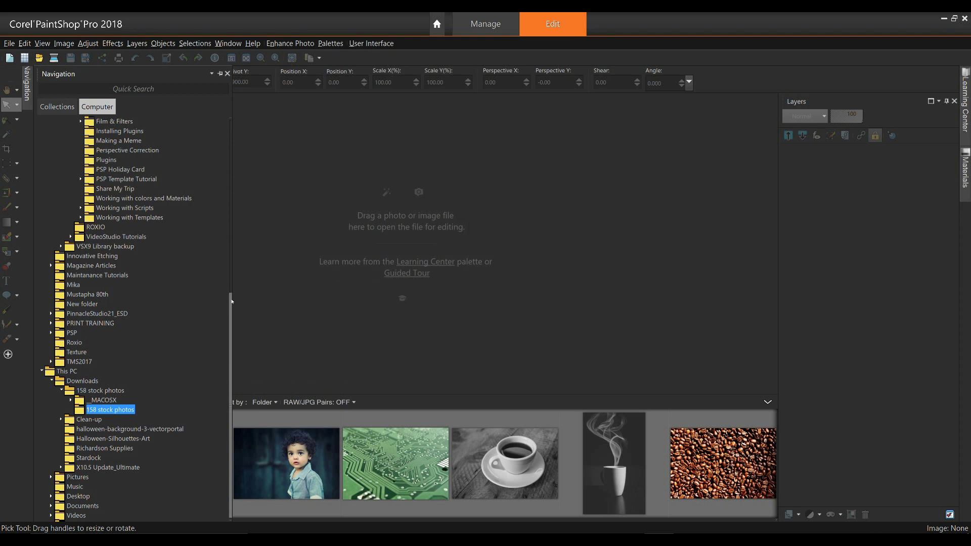
left_click_drag(230, 304, 223, 93)
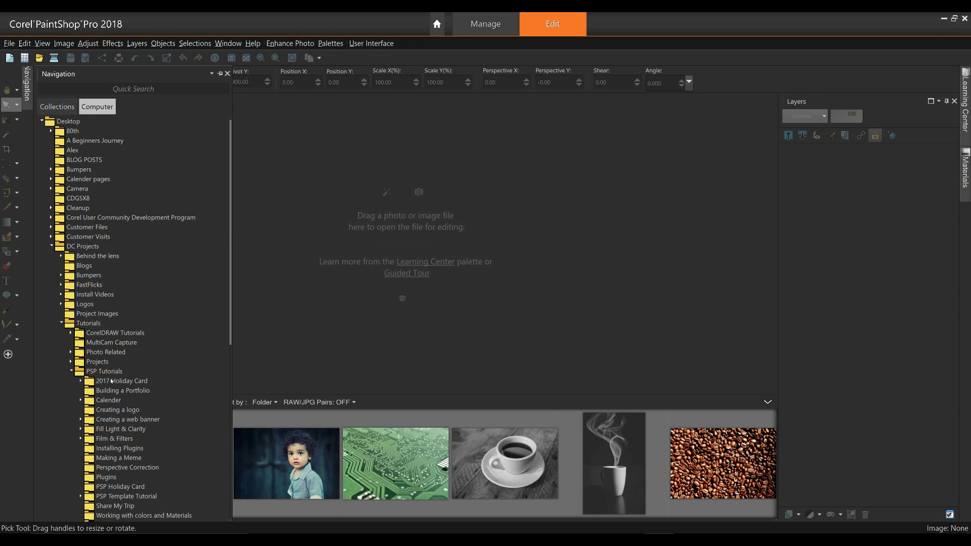
left_click(111, 381)
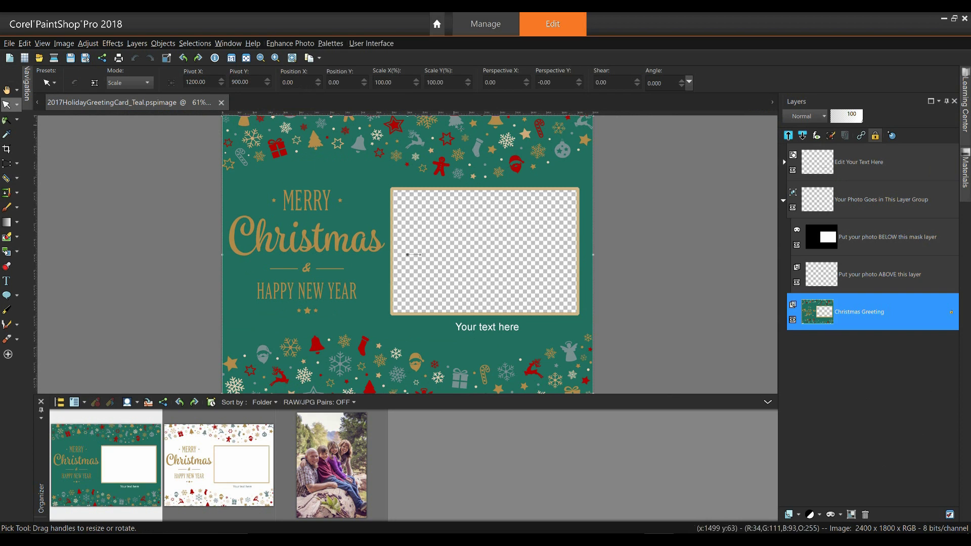
right_click(415, 59)
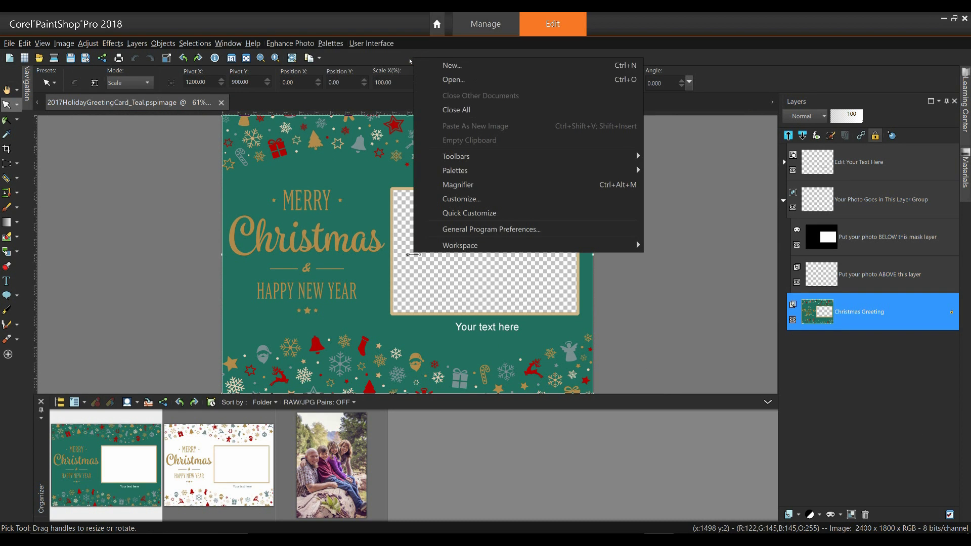
mouse_move(622, 171)
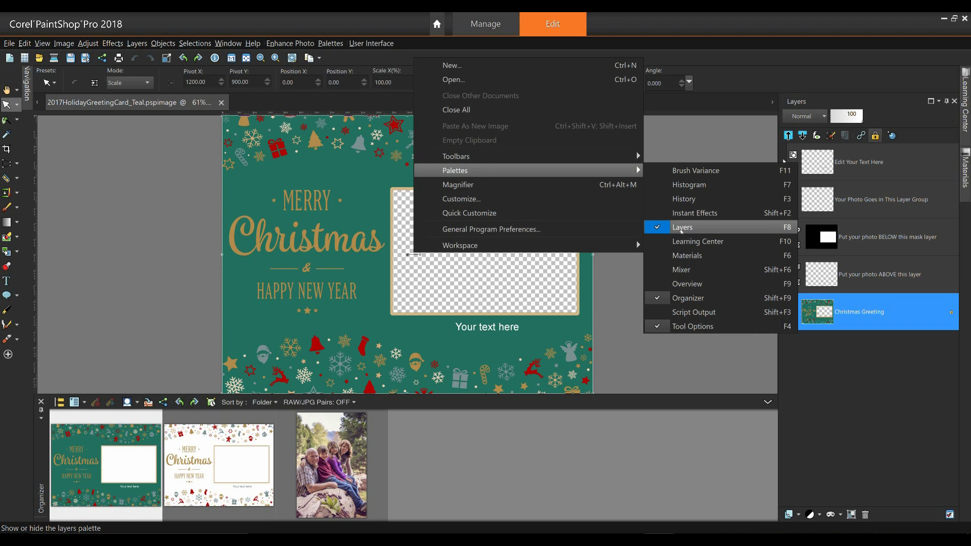
left_click(695, 59)
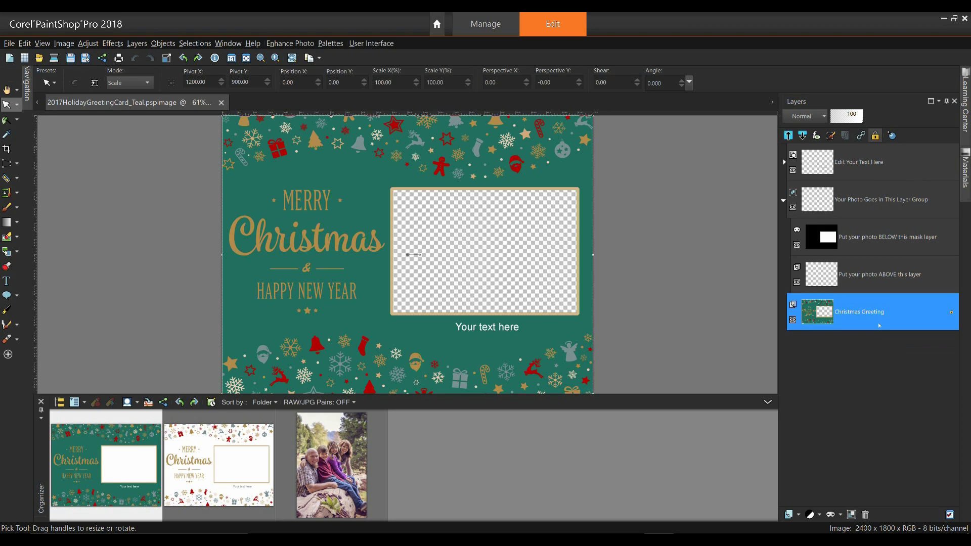
left_click(869, 164)
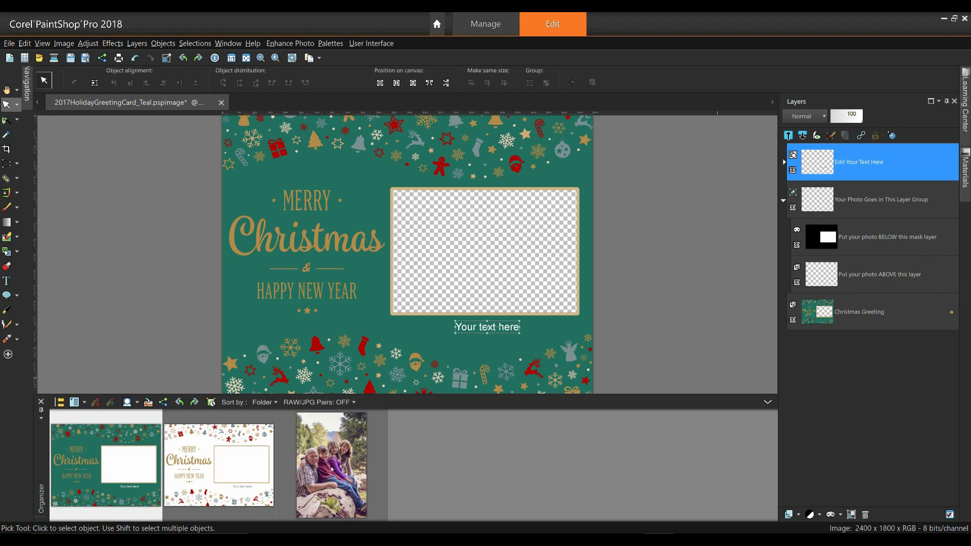
Step: Place the family photo below the mask layer and shift it right so all four people fill the frame
left_click_drag(332, 469, 614, 385)
left_click_drag(739, 327, 880, 265)
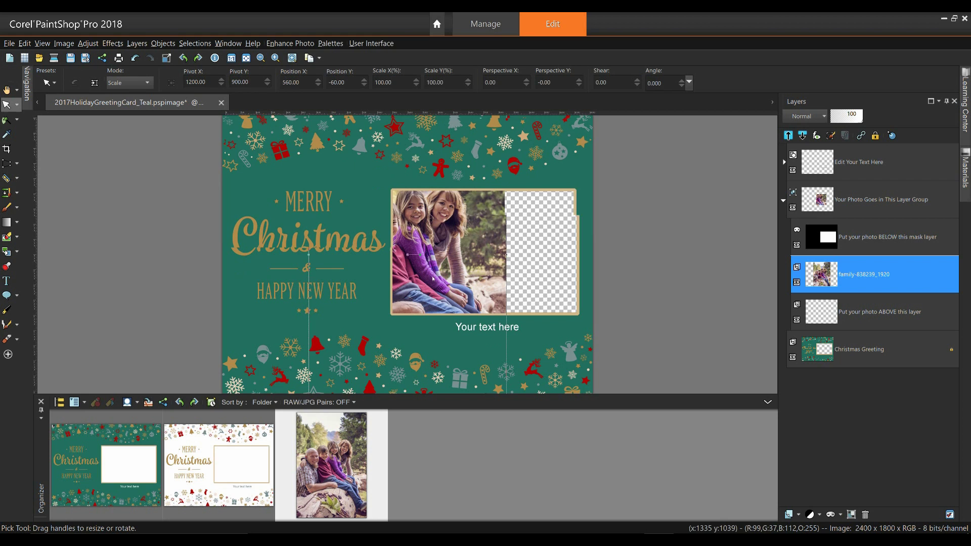
scroll(356, 230, "down", 1)
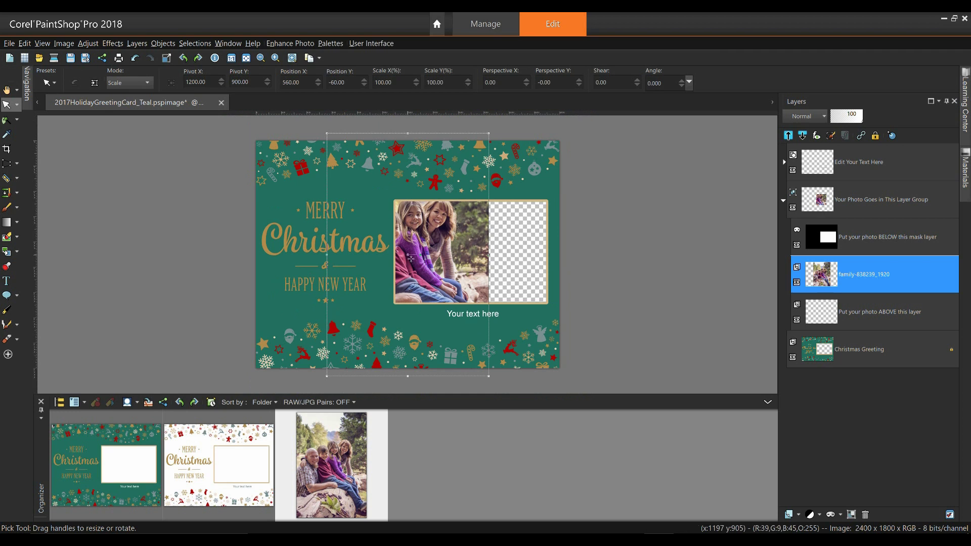
left_click_drag(410, 257, 469, 264)
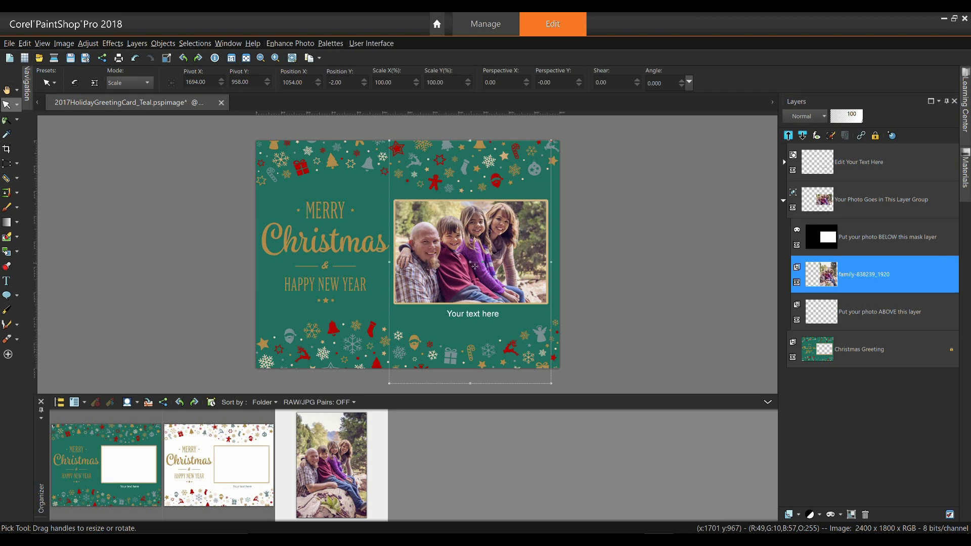
left_click_drag(474, 266, 475, 266)
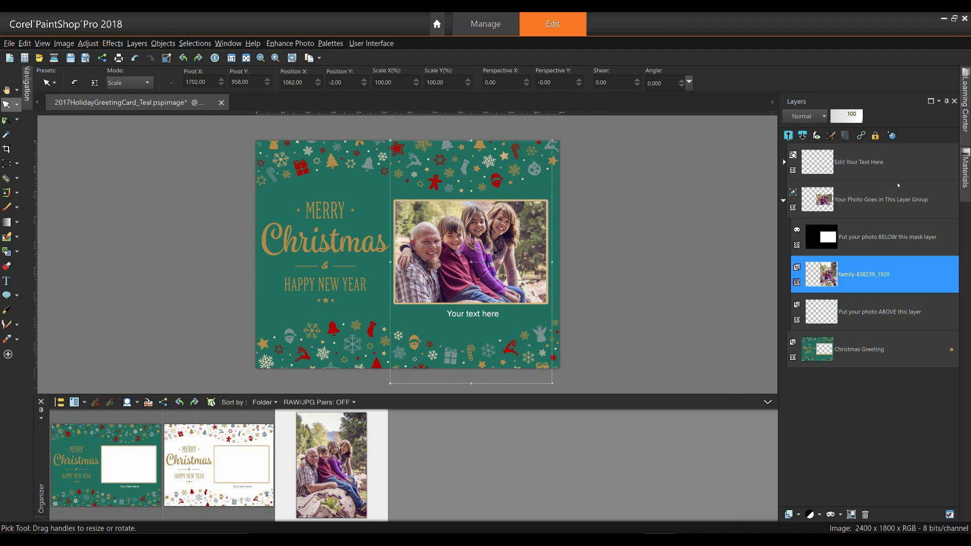
Step: On the caption layer, set the text colour to white and select the 'Your text here' placeholder
left_click(852, 164)
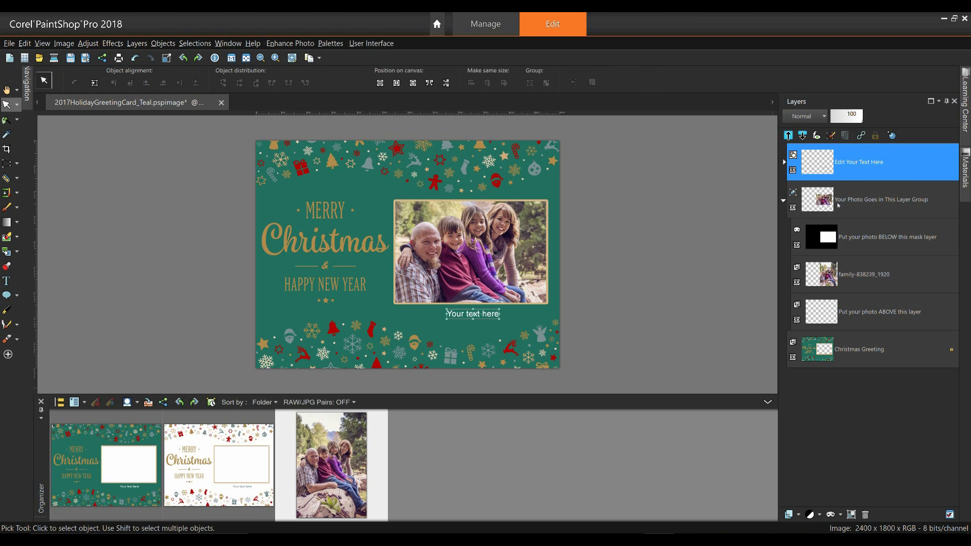
left_click(7, 281)
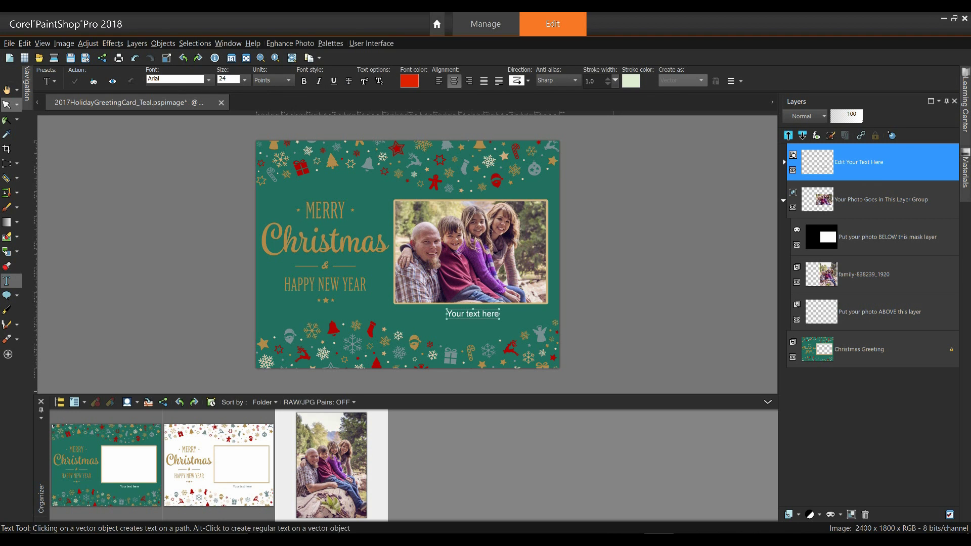
key("F6")
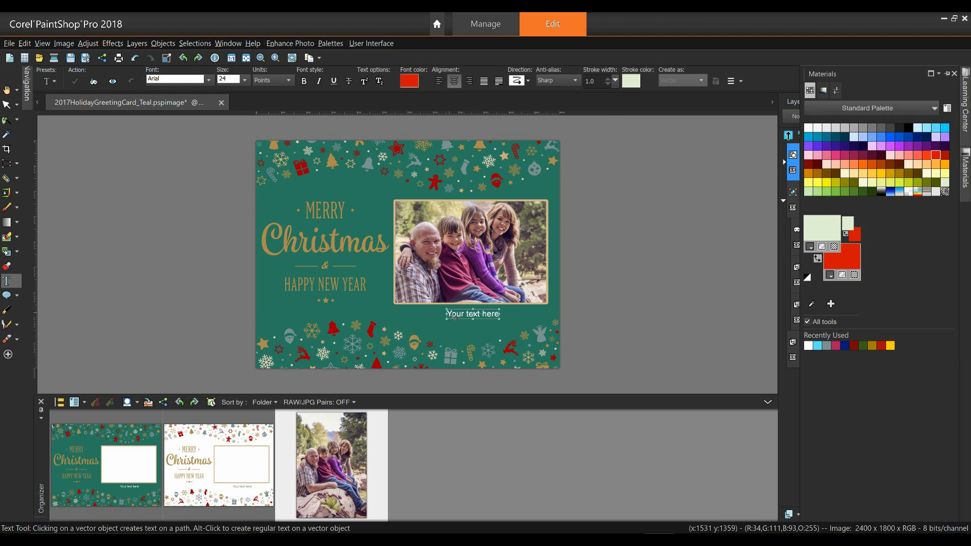
key("F6")
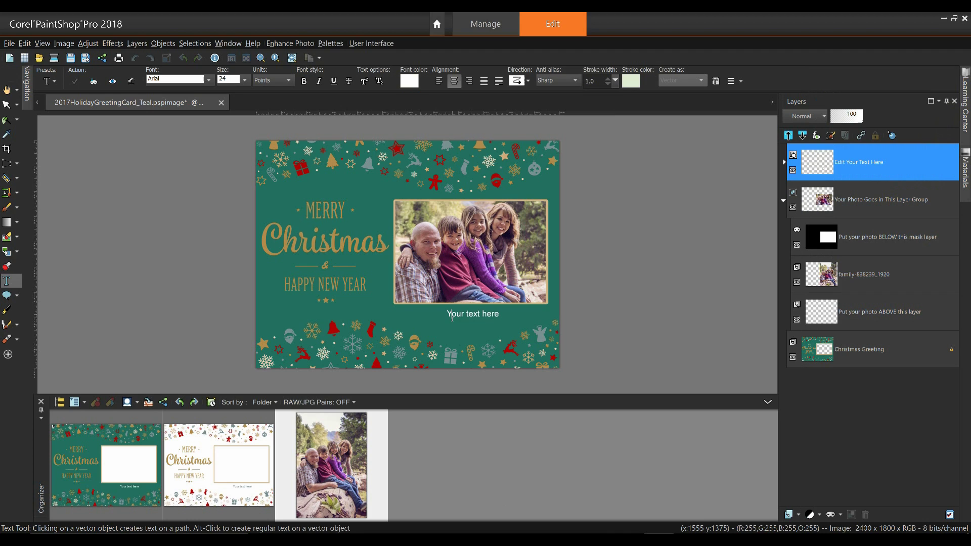
left_click_drag(447, 315, 512, 323)
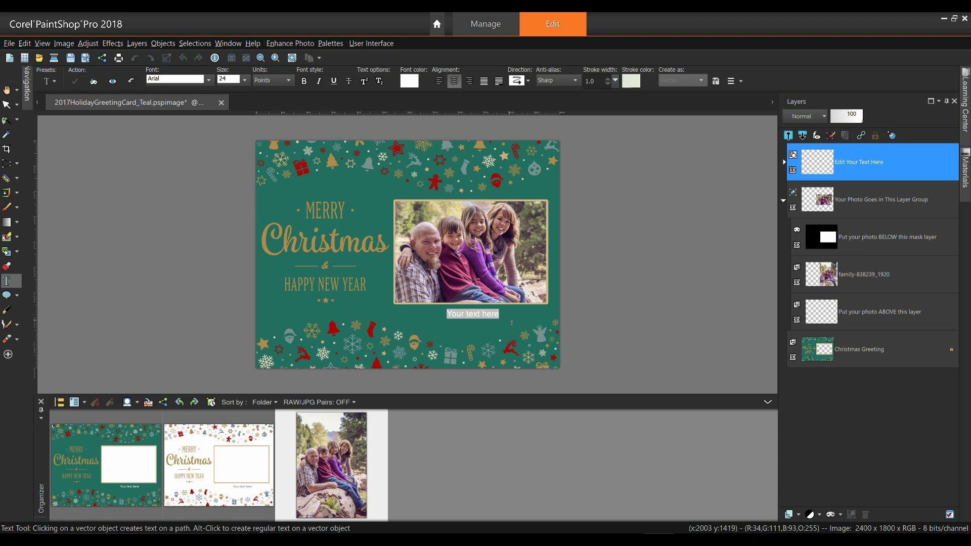
Step: Replace the placeholder with the family members' first names, then the family surname on a second line
type("To")
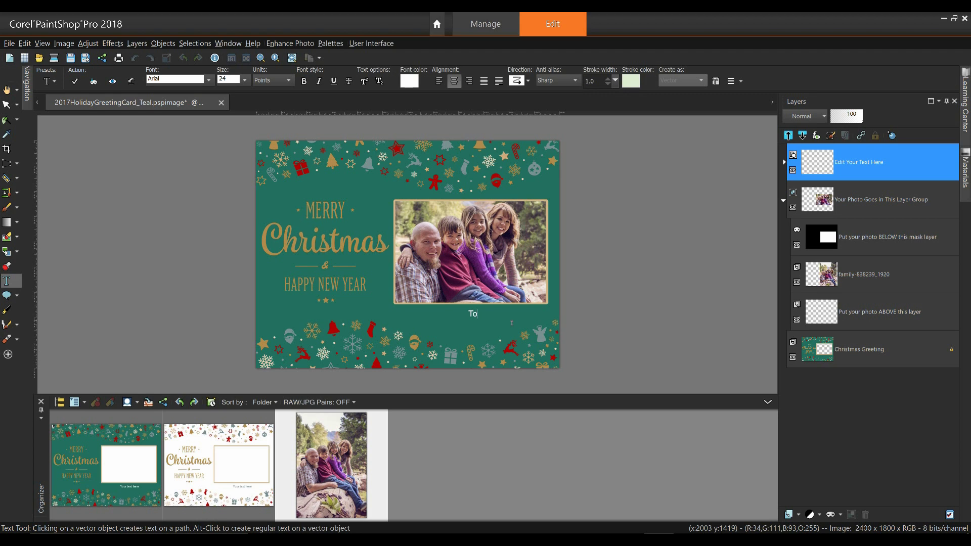
type("m, Sachin, Stephanie, Tammie")
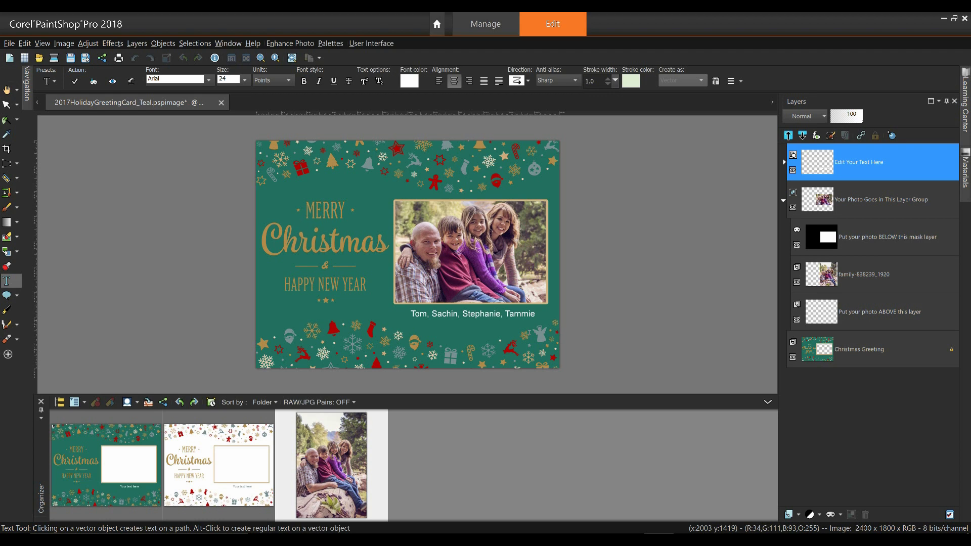
type("The Andersons")
Step: Select both caption lines, lower the leading to 0.000, and commit the text
left_click_drag(501, 335, 399, 312)
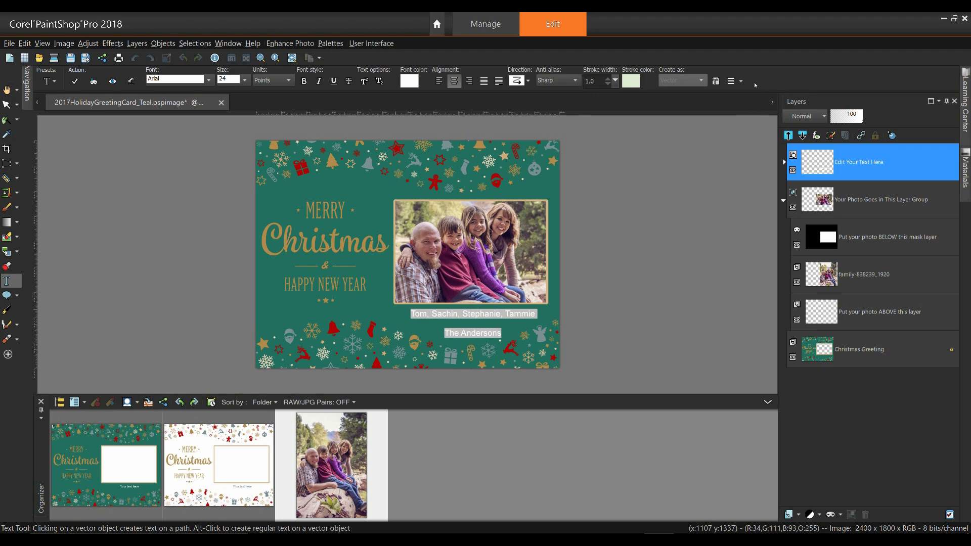
left_click(741, 81)
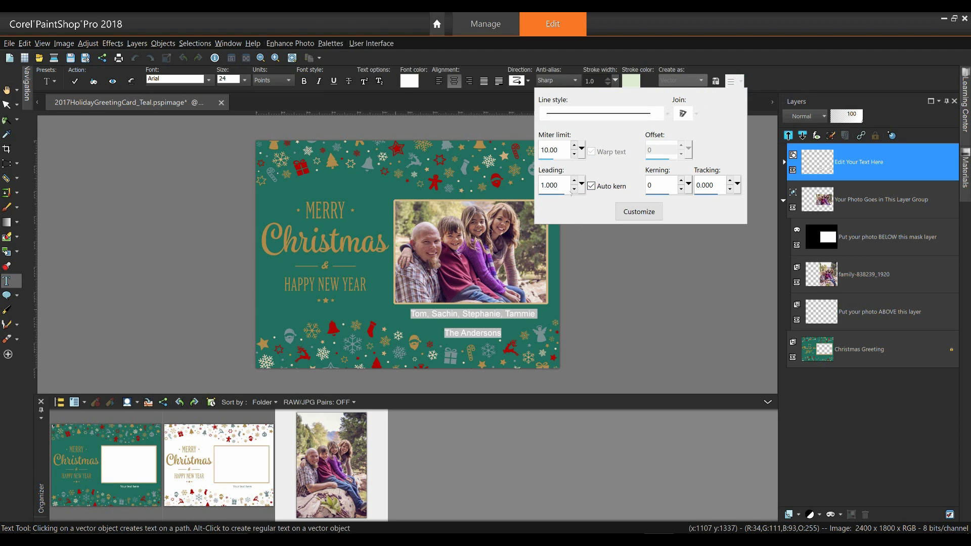
left_click(574, 189)
left_click(574, 189)
key("Return")
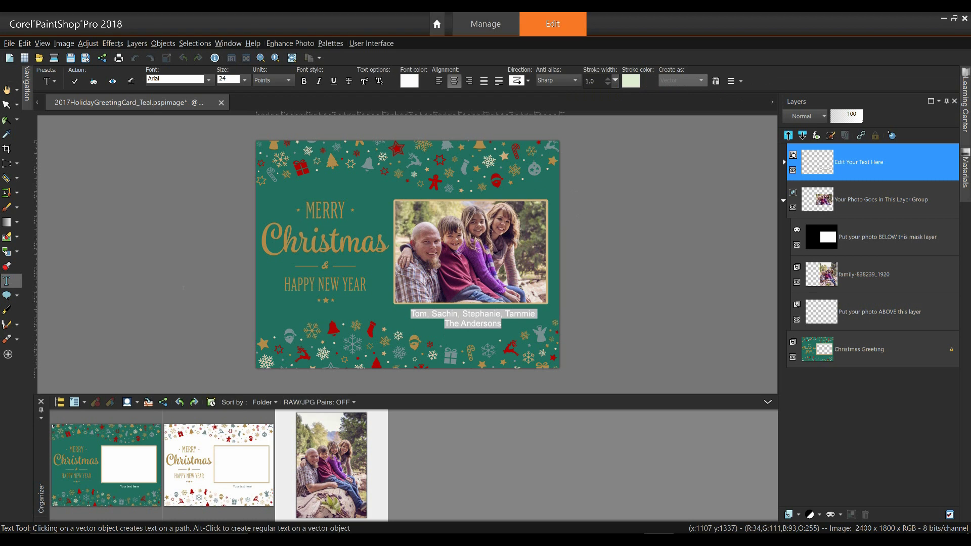
left_click(7, 104)
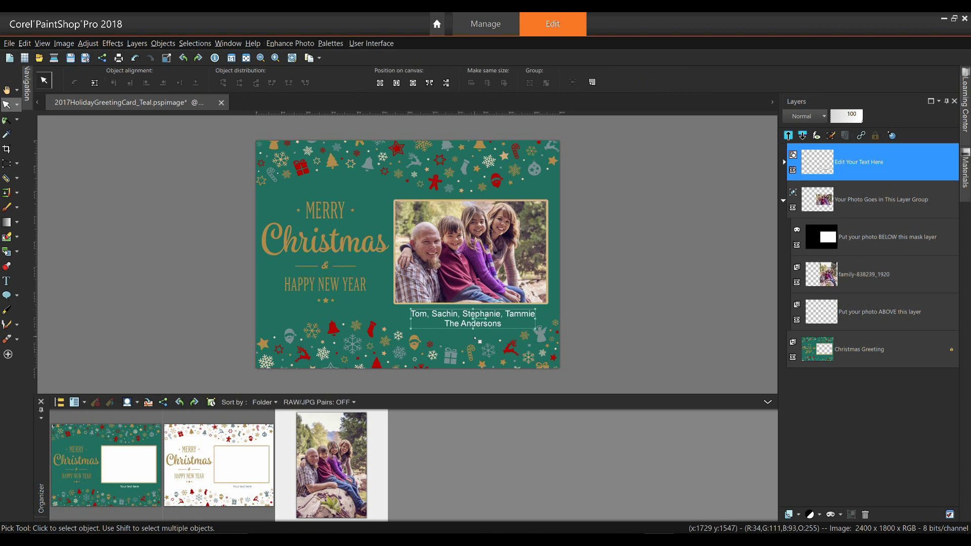
Step: Delete the surname line from the Edit Your Text Here caption, leaving only the first-names line
key("t")
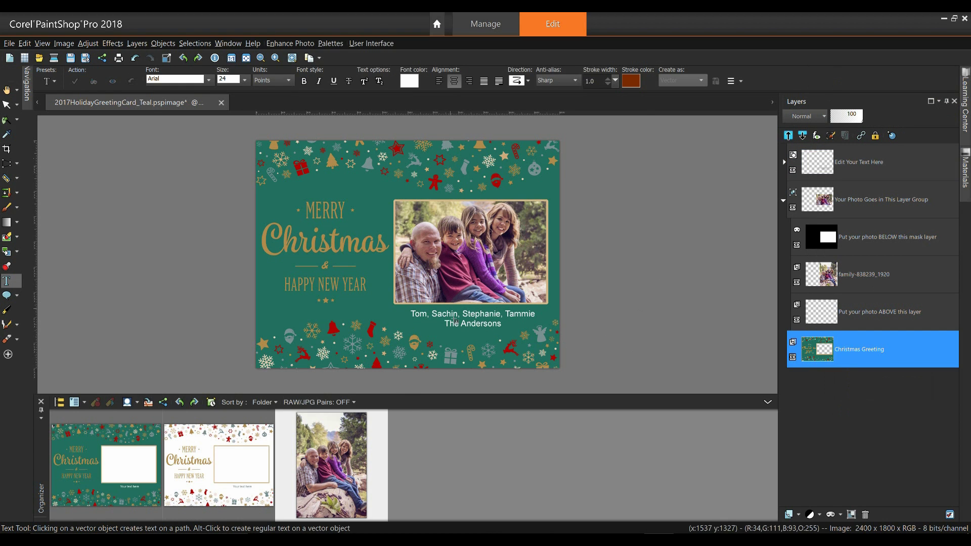
left_click(865, 169)
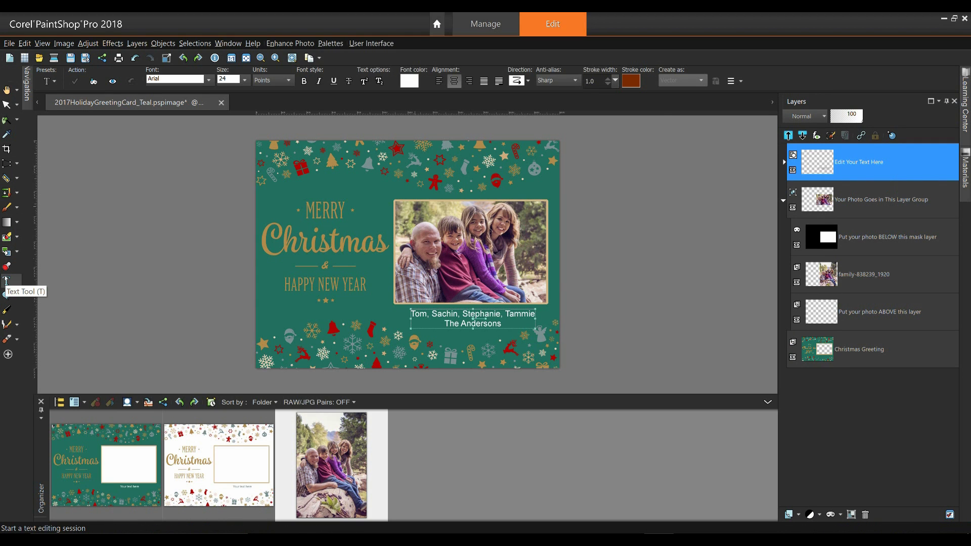
left_click(505, 328)
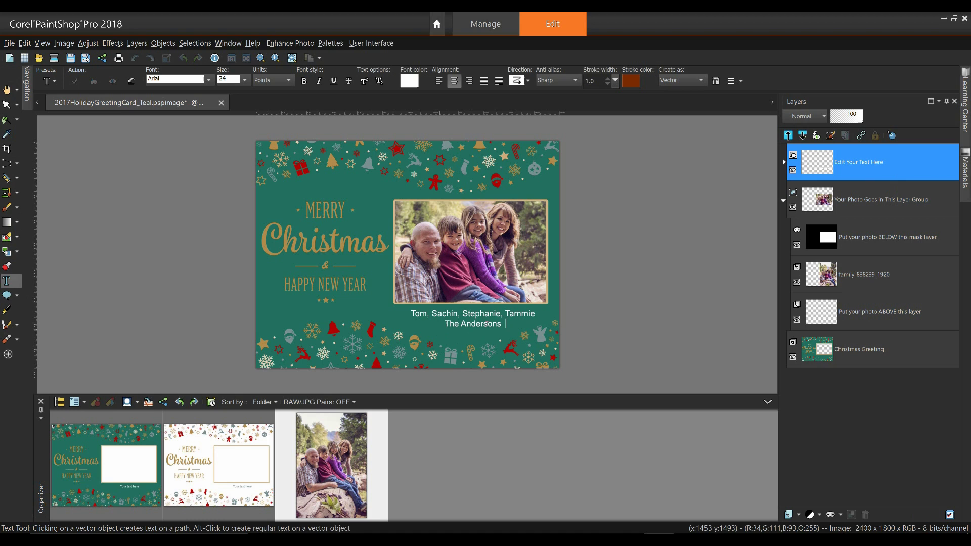
left_click_drag(503, 325, 424, 324)
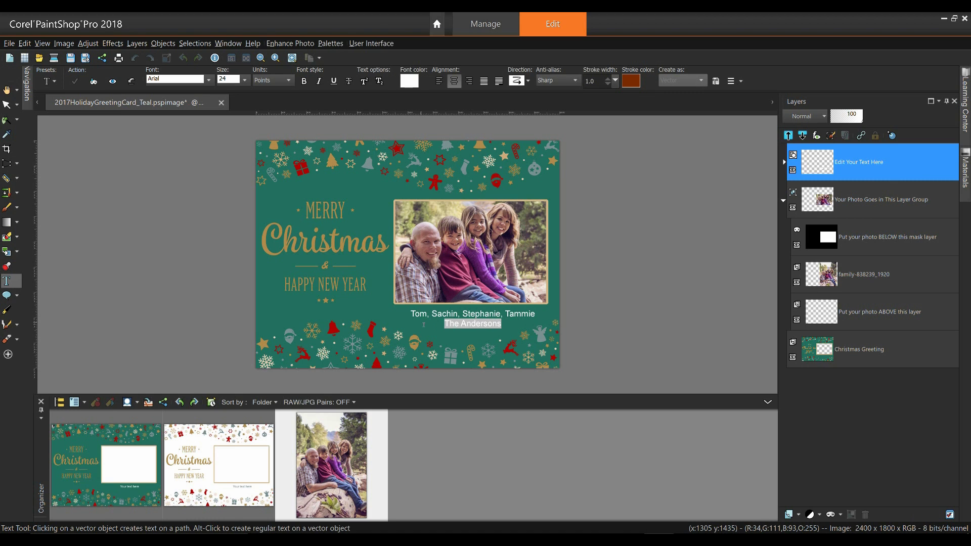
key("Delete")
key("k")
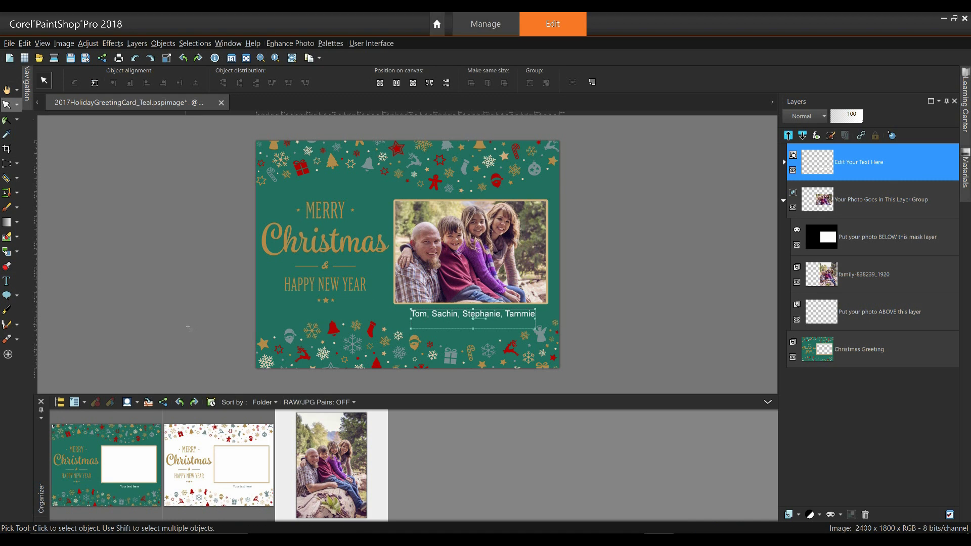
left_click(6, 282)
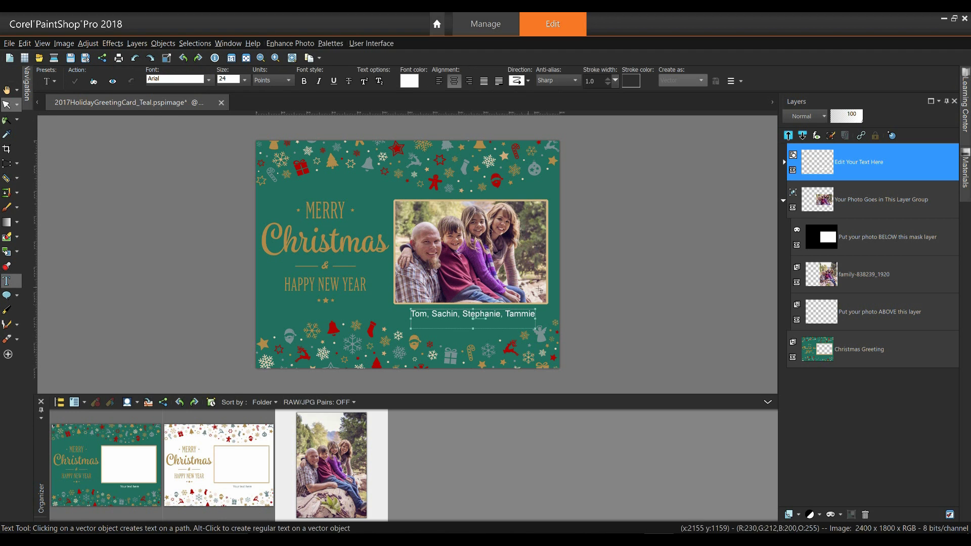
key("F6")
left_click(538, 320)
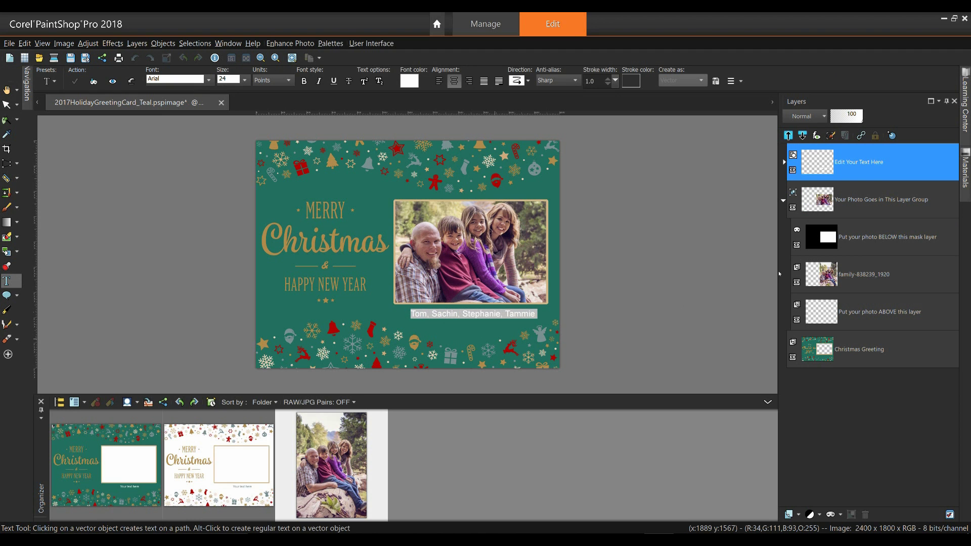
mouse_move(966, 168)
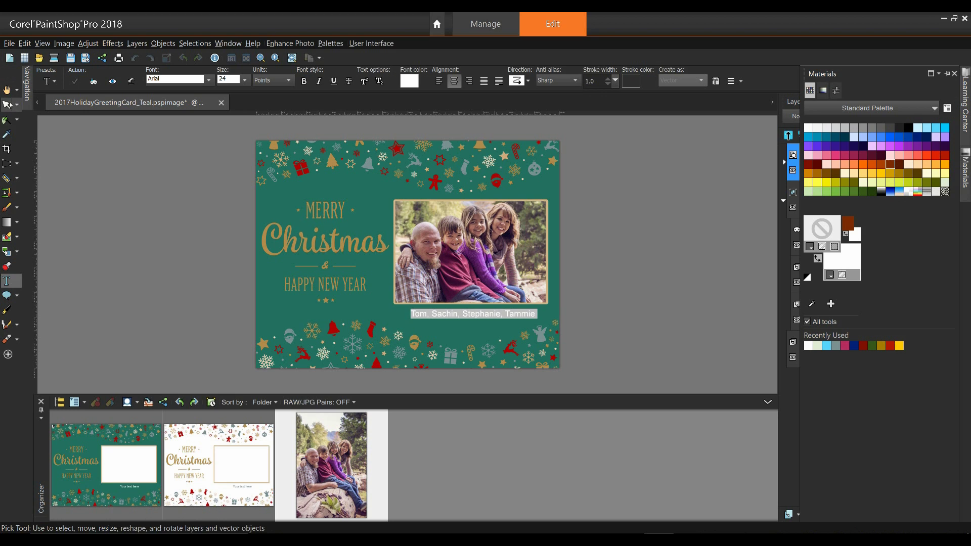
left_click(8, 105)
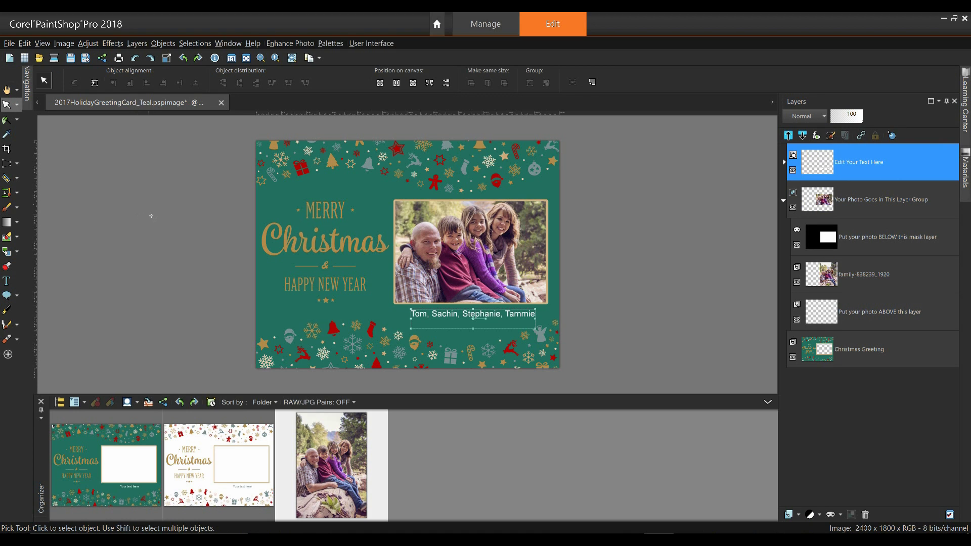
Step: Save the card as a new PSPIMAGE, replacing 'Teal' in the file name with the family surname
left_click(9, 44)
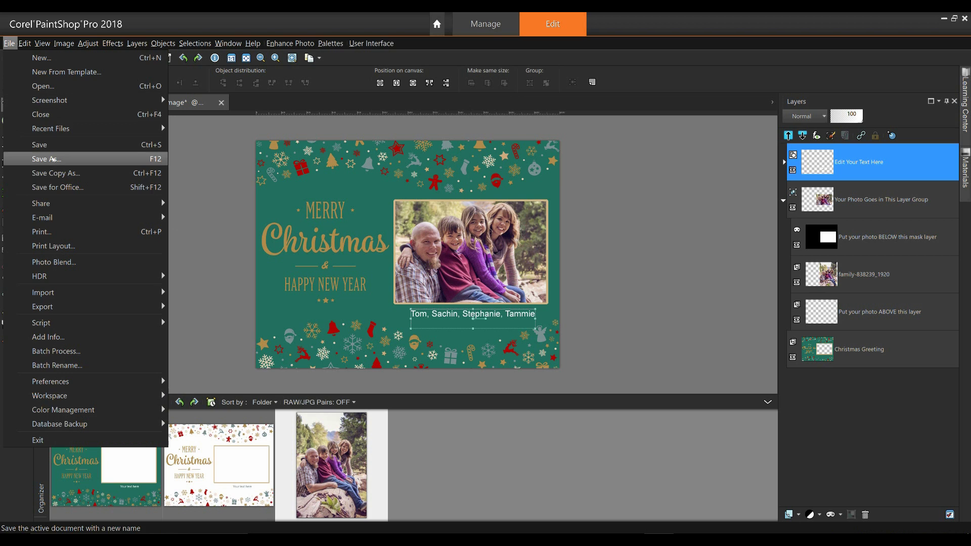
left_click(52, 158)
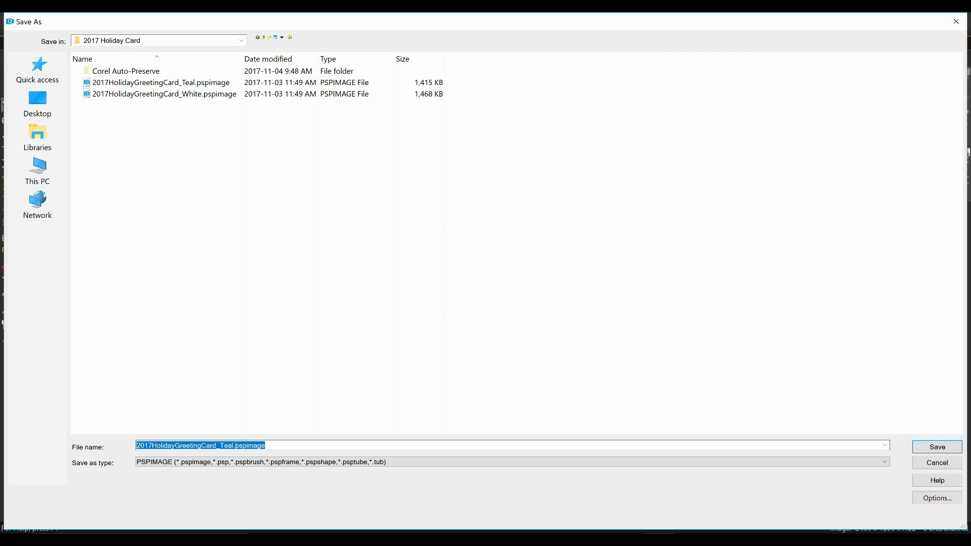
left_click_drag(221, 445, 271, 452)
type("The a")
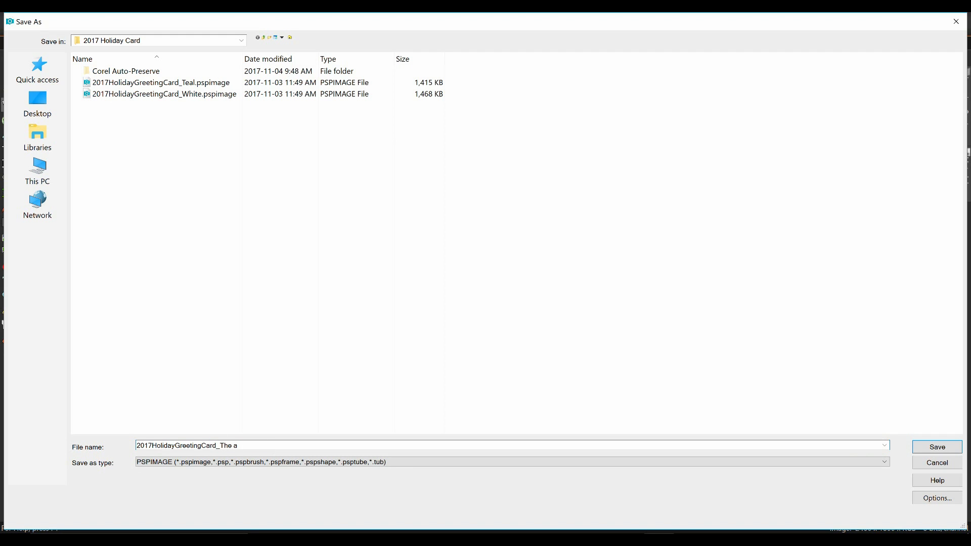
type("ndersons")
key("ctrl+Left")
key("Delete")
type("A")
left_click(937, 446)
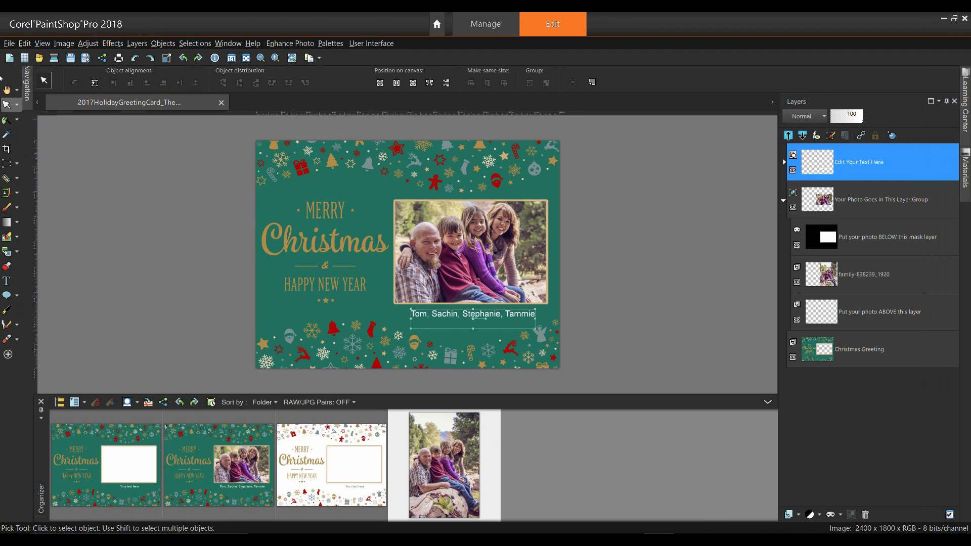
Step: Save a JPEG copy of the card, accepting the merged-image warning
left_click(9, 43)
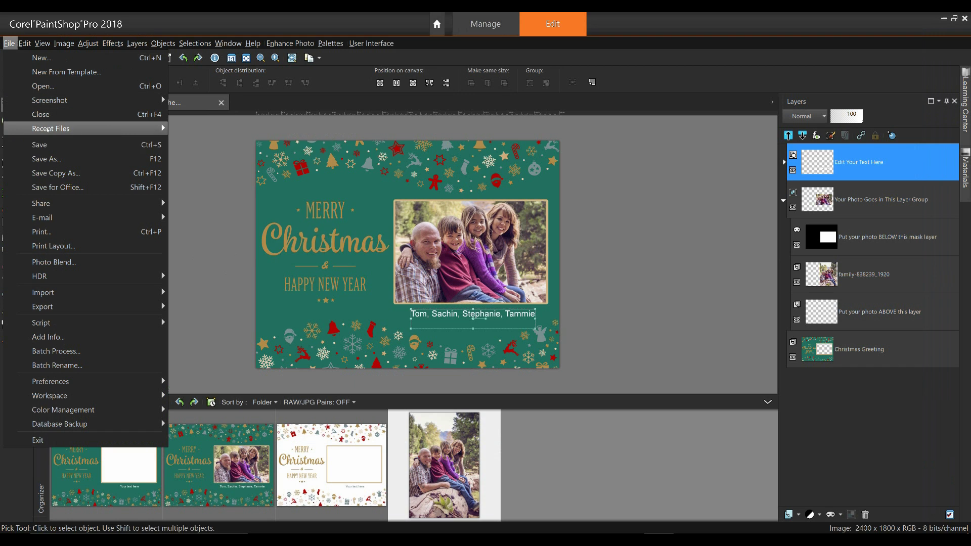
left_click(54, 160)
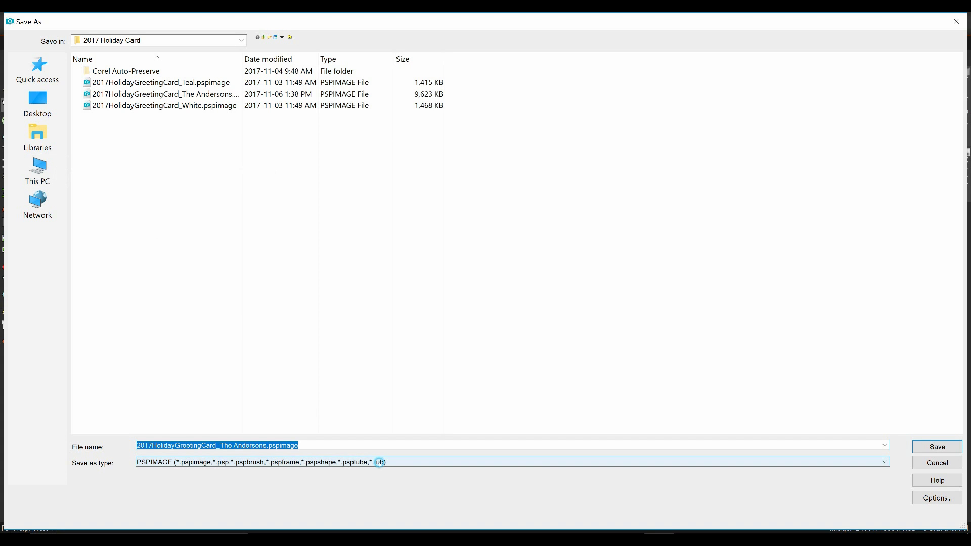
left_click(379, 462)
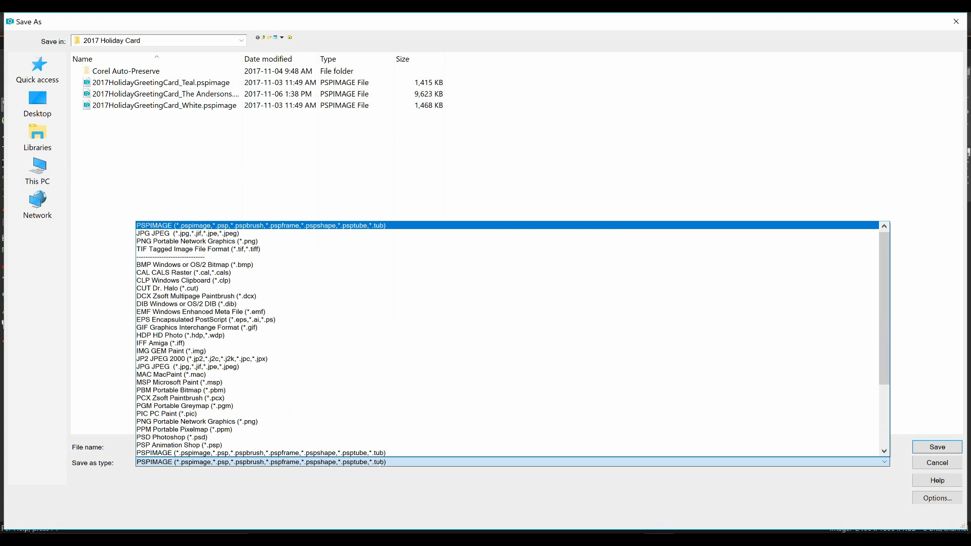
left_click(231, 233)
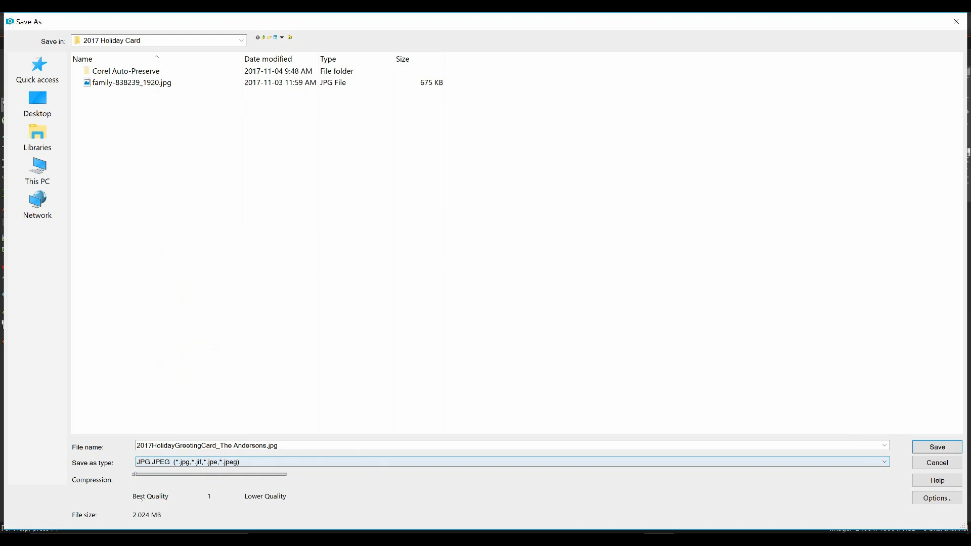
left_click(939, 447)
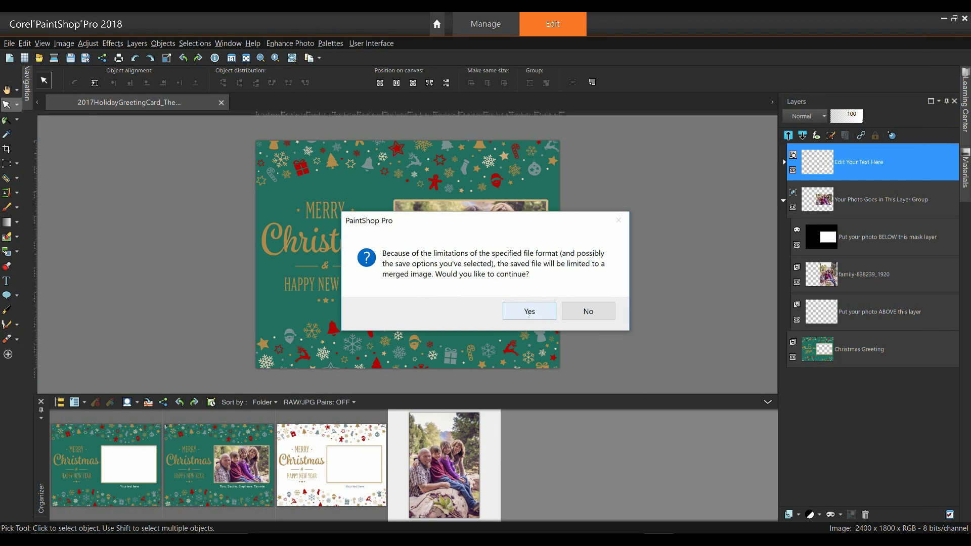
left_click(529, 312)
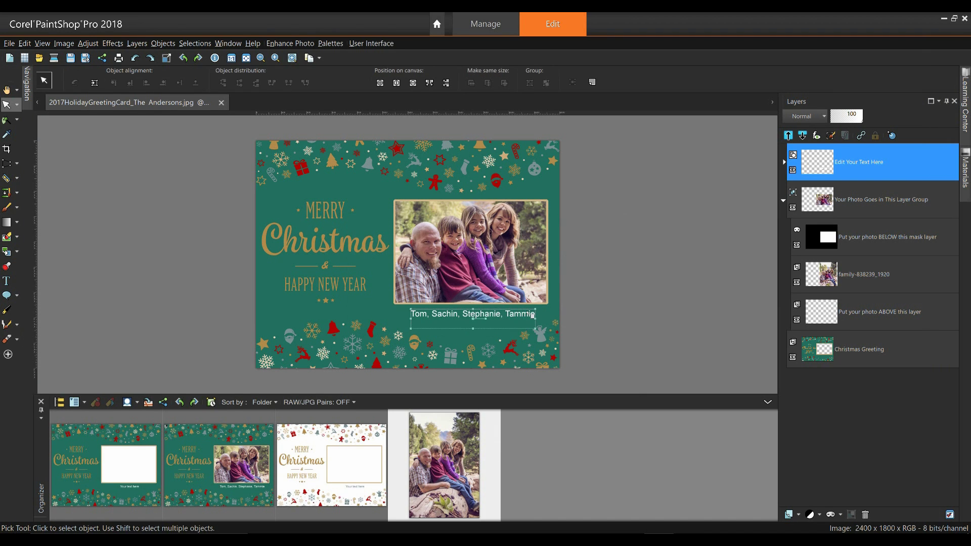